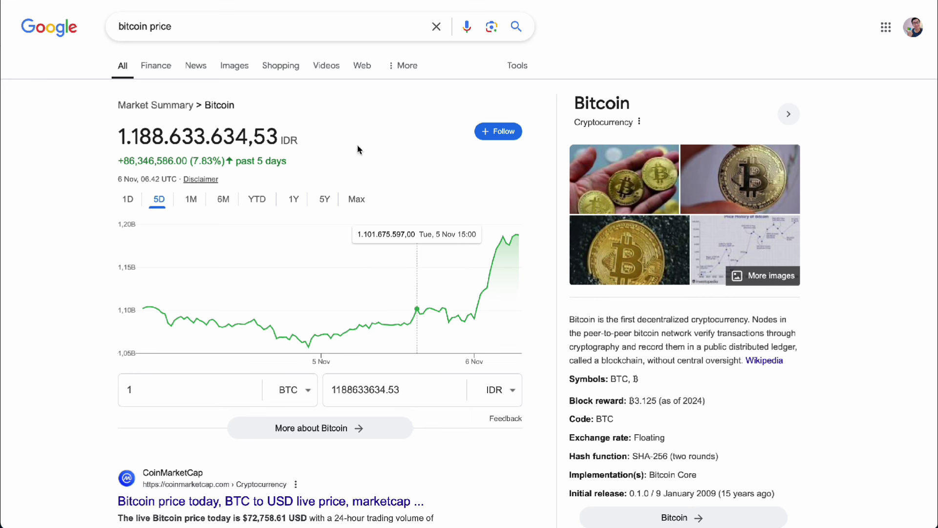
Switch to the Cita2 CUT-LOSS BroEdy spreadsheet and review the 06 Nov 2024 BBCA profit amount and percentage on the Ajaib sheet
key("ctrl+Tab")
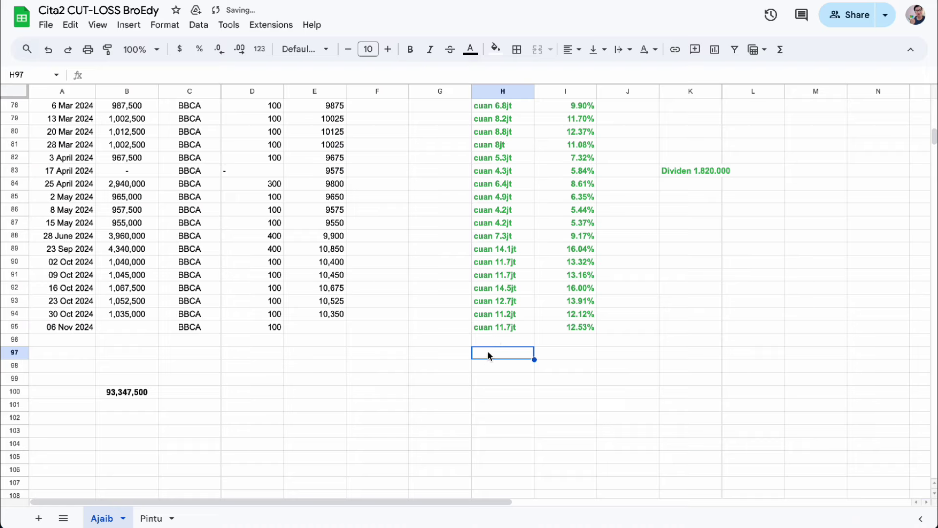
left_click(528, 330)
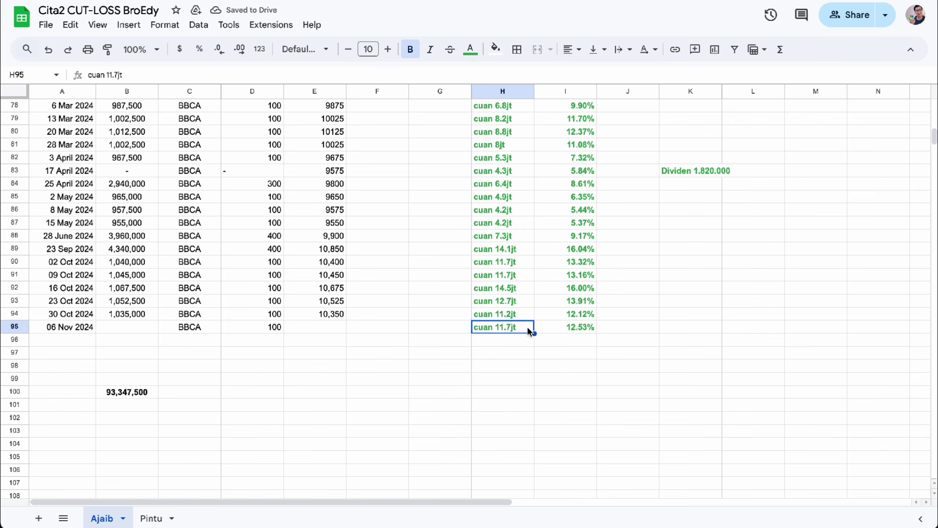
left_click(565, 331)
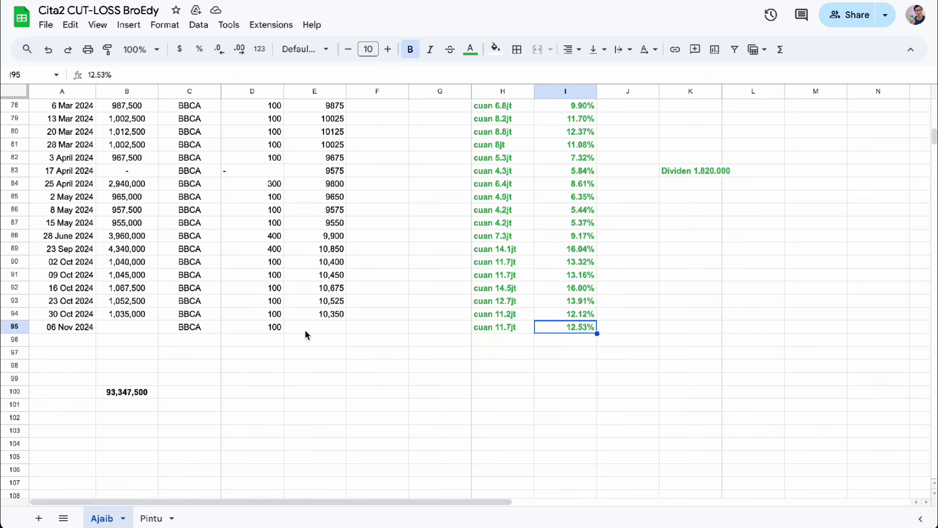
Complete the 06 Nov 2024 BBCA purchase in row 95 with amount 1,040,000 in B95 and price 10,400 in E95
left_click(144, 330)
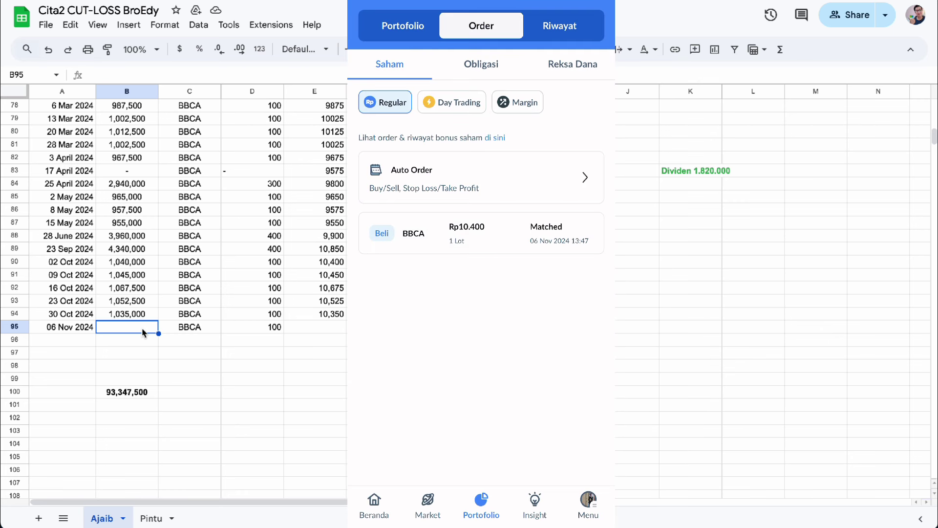
type("1,0")
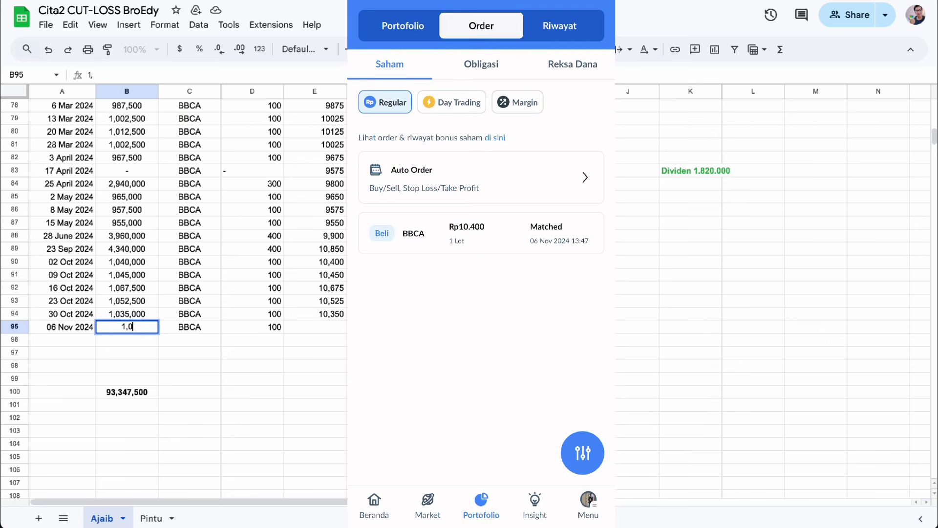
type("40,000")
left_click(311, 325)
type("10,400")
key("Return")
key("Down")
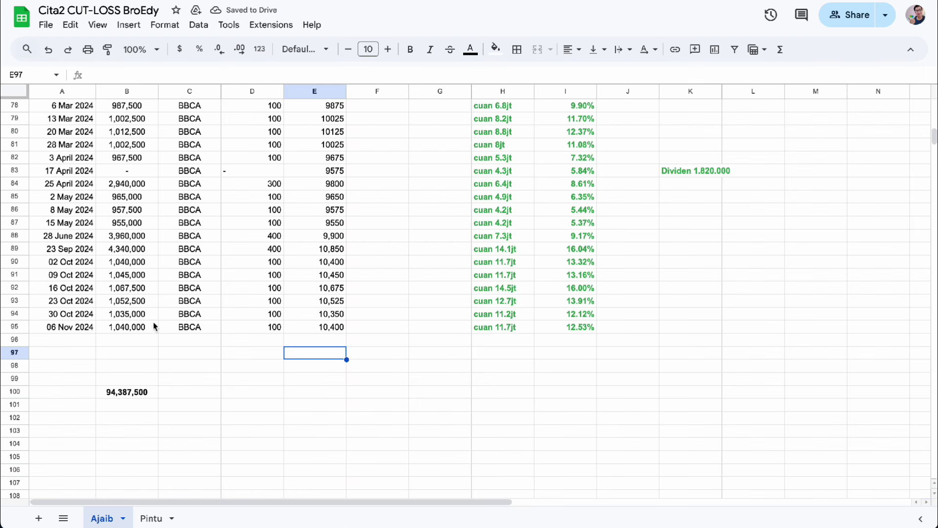
left_click(15, 327)
Go to the Pintu sheet and compute the Bitcoin profit in Calculator by subtracting 93347500 from 227869500
left_click(151, 518)
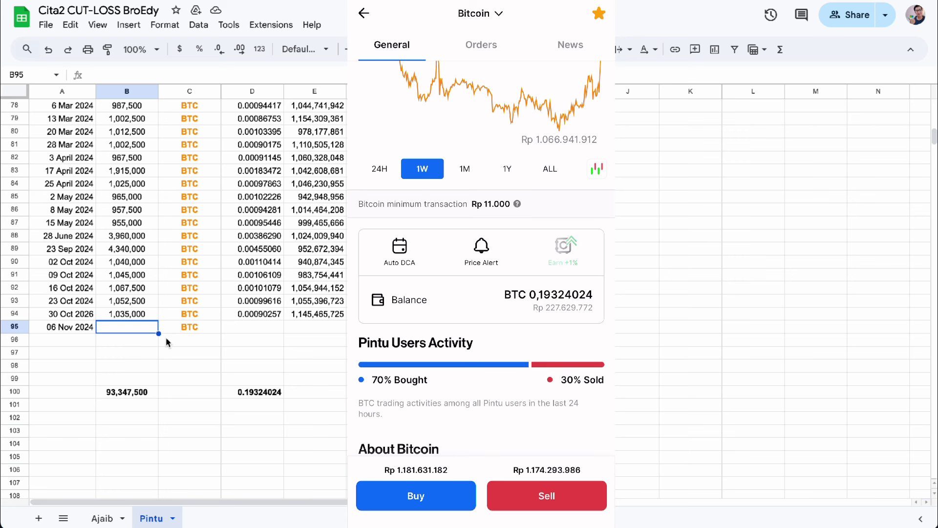
key("super+space")
type("calcu")
key("Return")
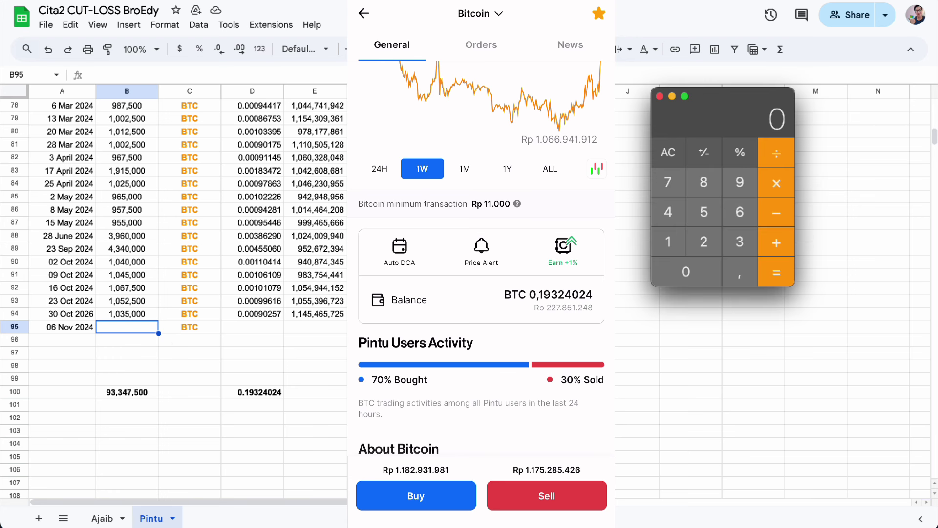
type("227")
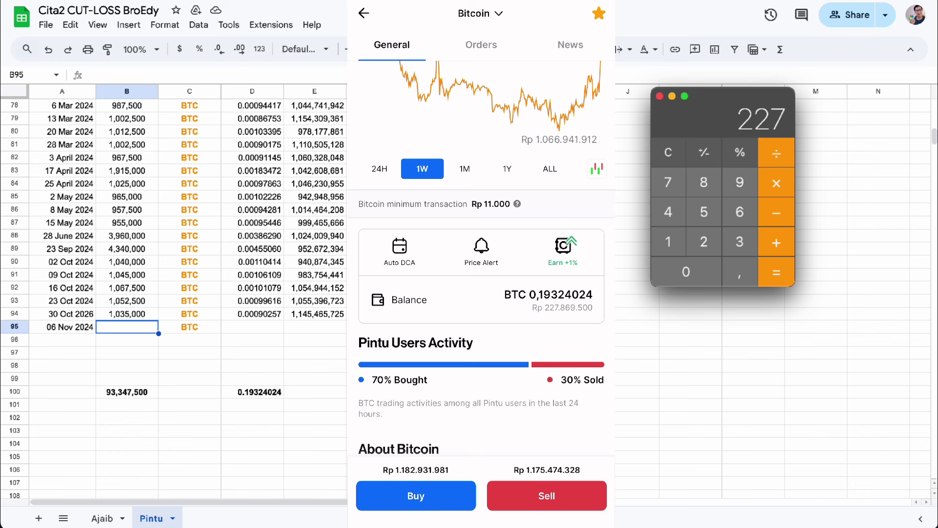
type("869")
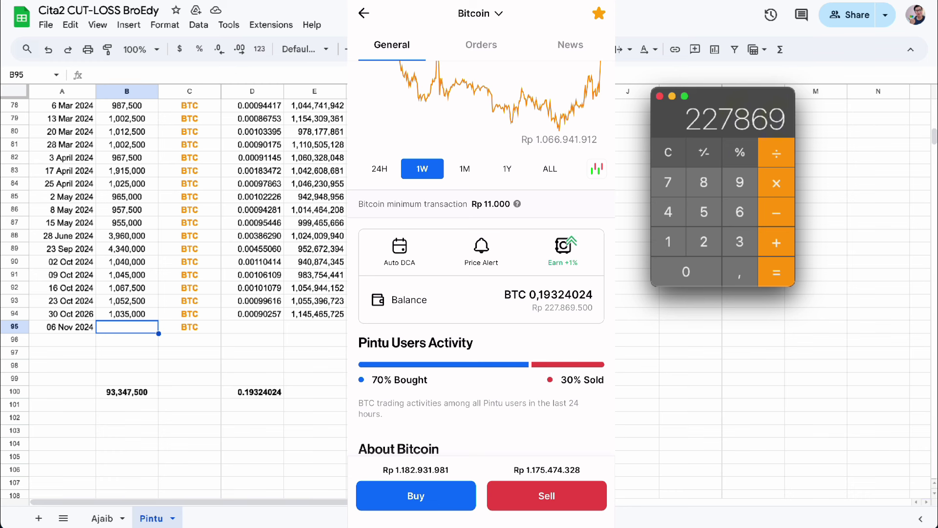
type("500")
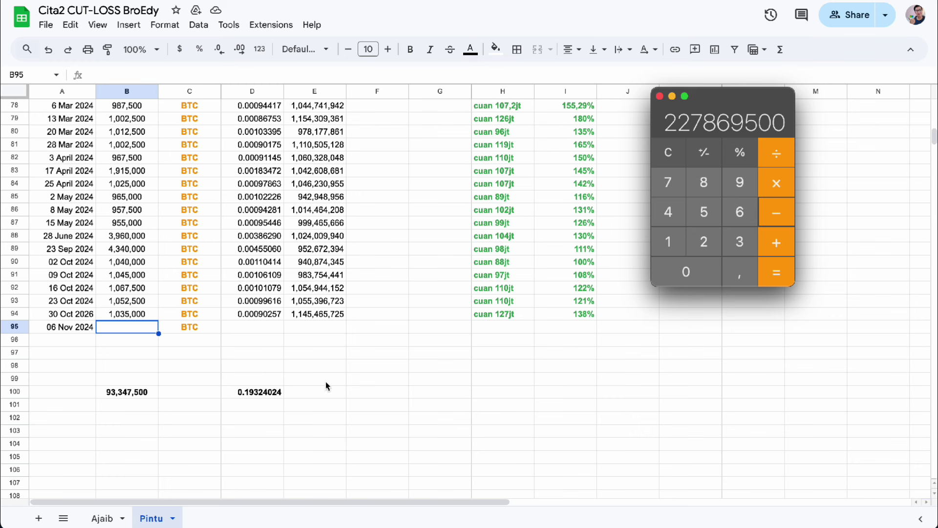
type("933")
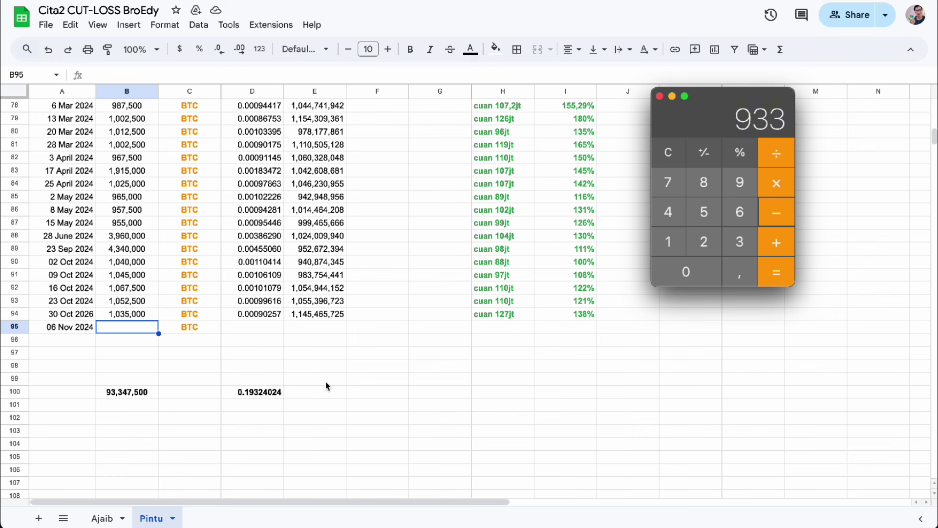
type("47500")
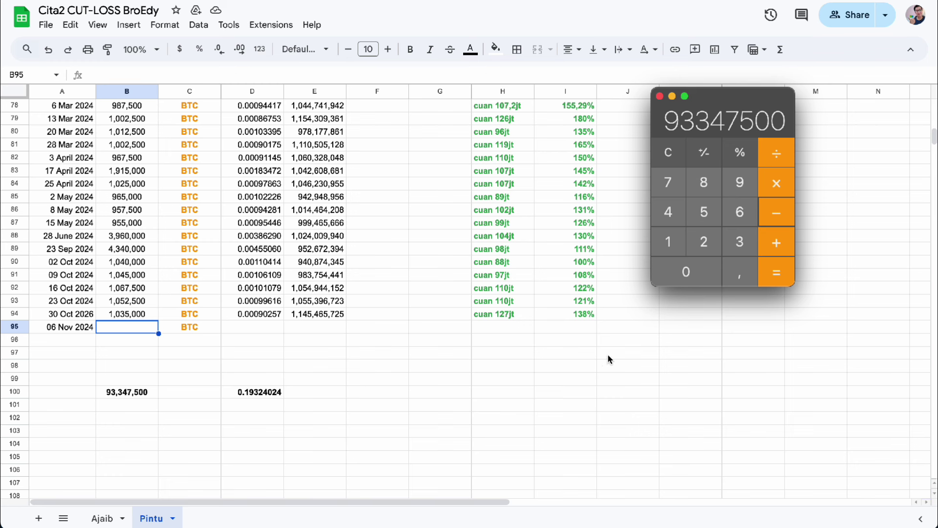
left_click(788, 272)
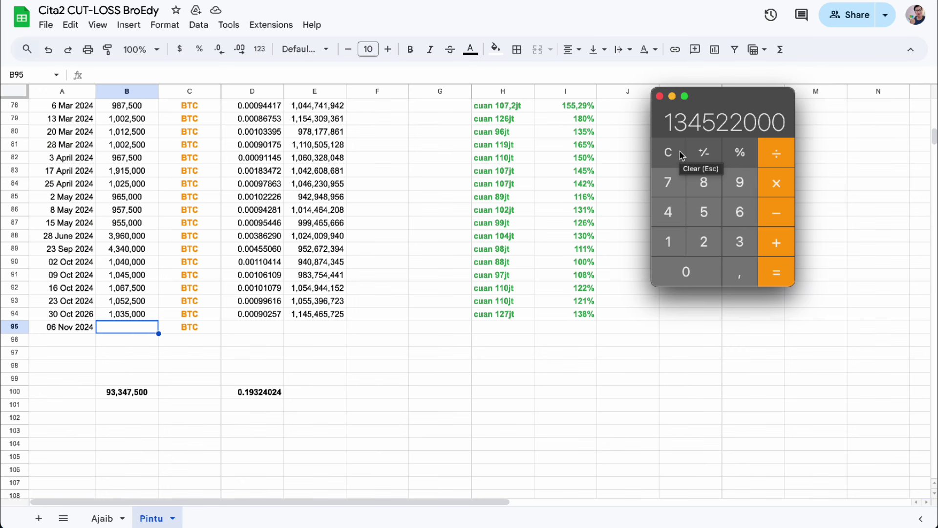
Enter cuan 135jt in H95 as the 06 Nov 2024 Bitcoin profit
left_click(503, 327)
type("cuan 135jt")
left_click(556, 330)
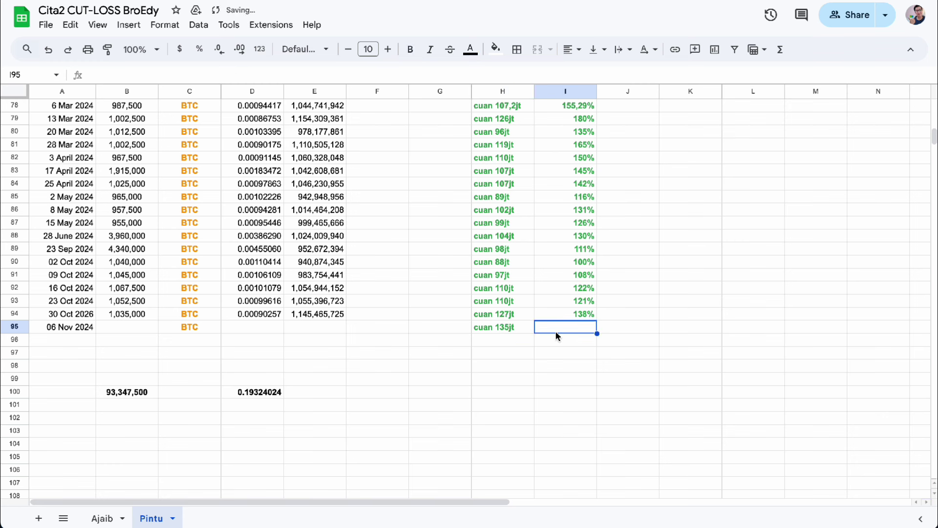
Compute the profit percentage in Calculator by dividing 134522000 by 93347500 and multiplying by 100
key("super+space")
type("calc")
key("Return")
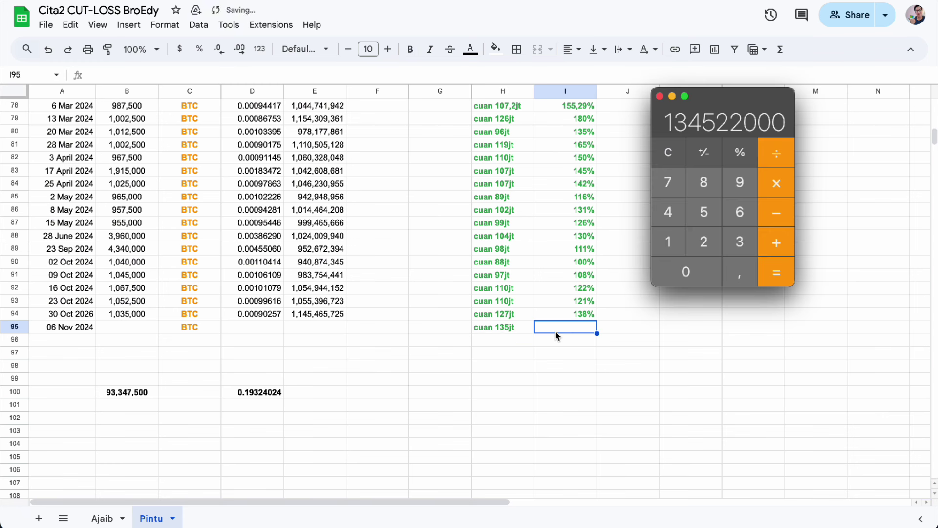
left_click(784, 161)
type("9")
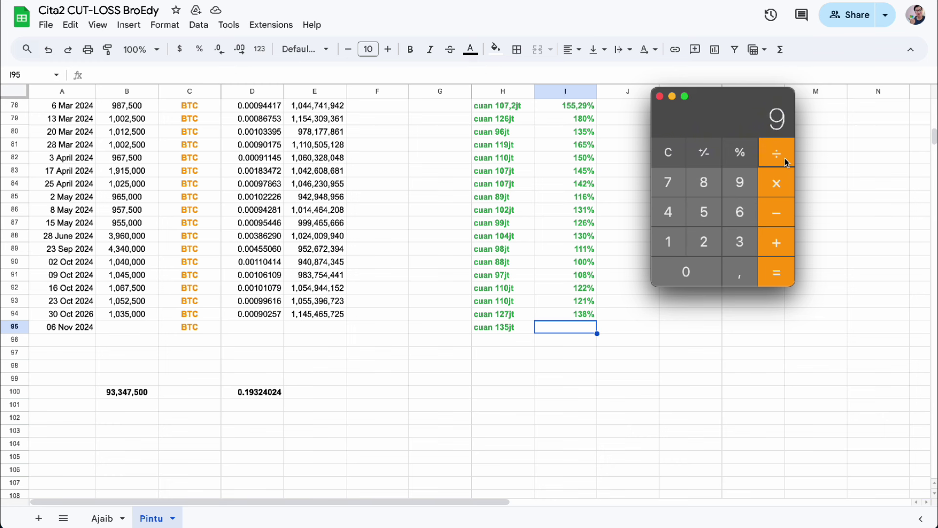
type("3347500")
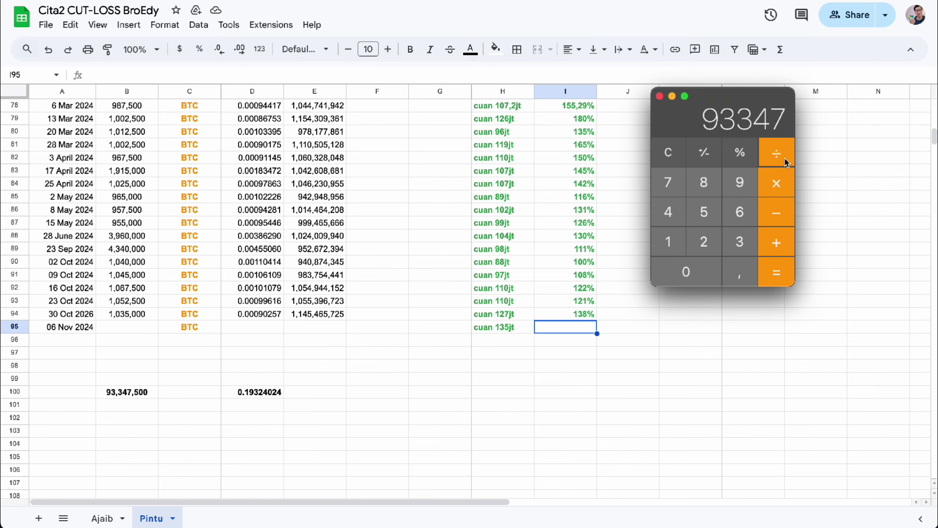
left_click(782, 279)
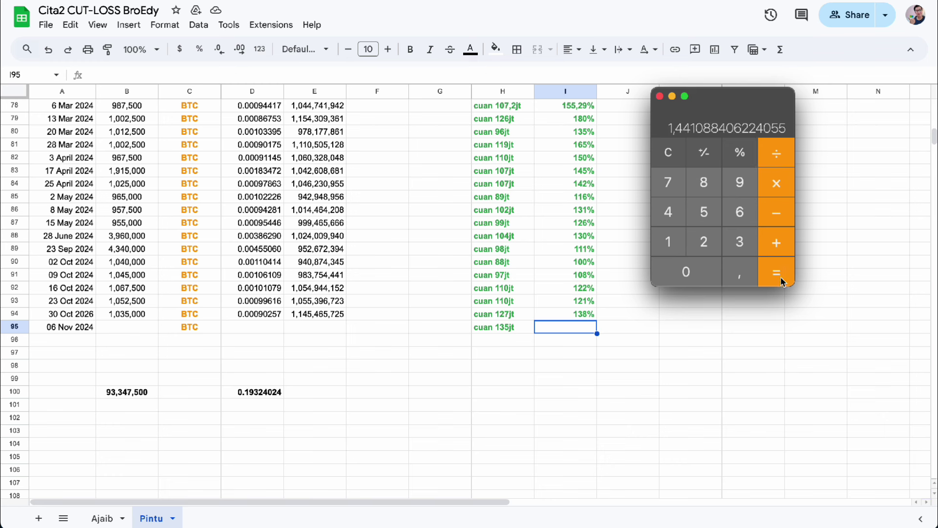
left_click(777, 184)
type("100")
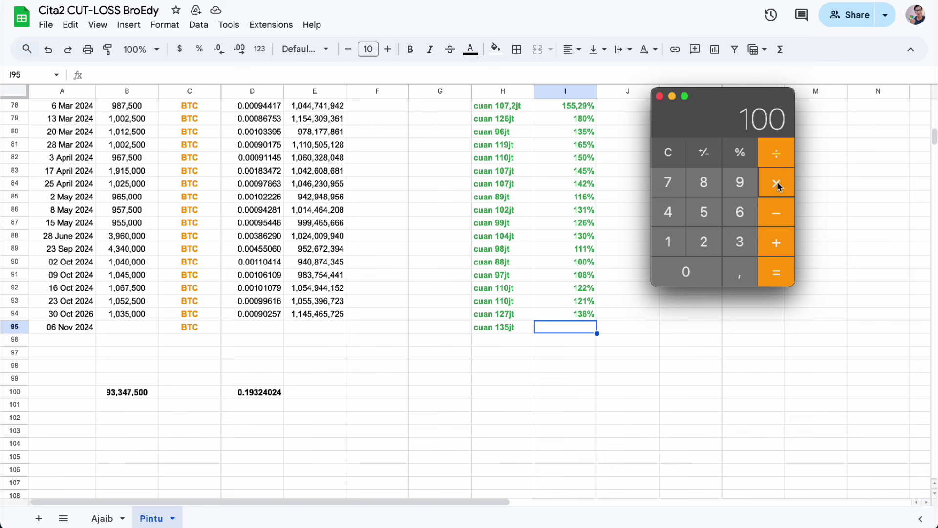
left_click(776, 273)
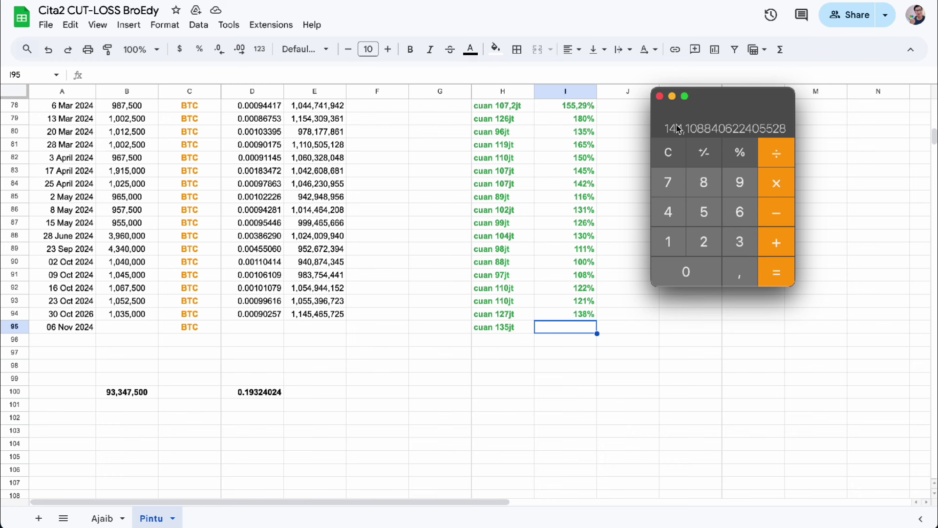
Enter 144% in I95 as the 06 Nov 2024 Bitcoin profit percentage
left_click(579, 326)
type("144")
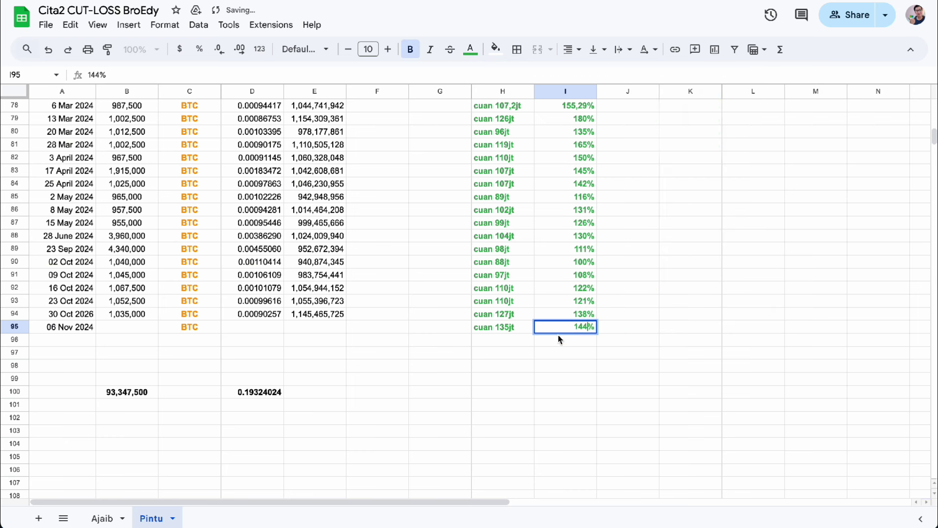
left_click(125, 331)
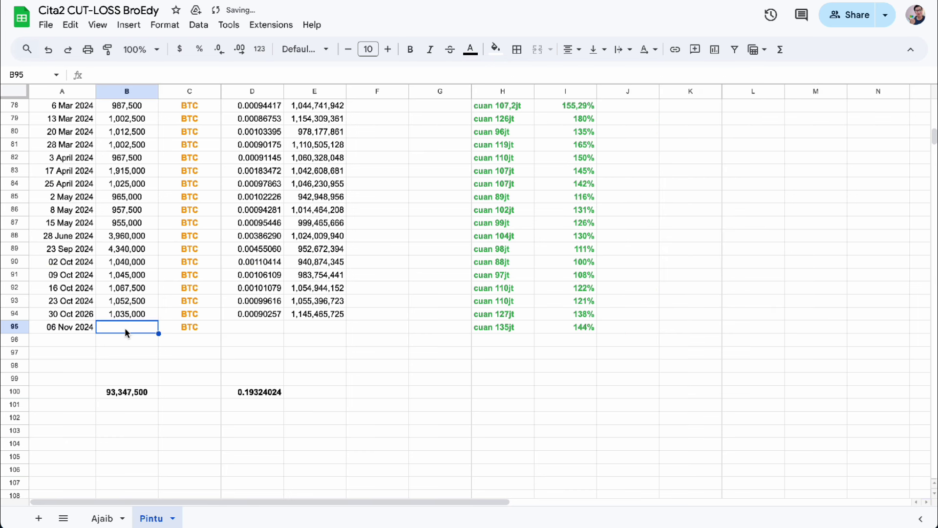
Record the 06 Nov 2024 BTC purchase with amount 1,040,000 in B95 and quantity 0.00087631 in D95
key("alt+Tab")
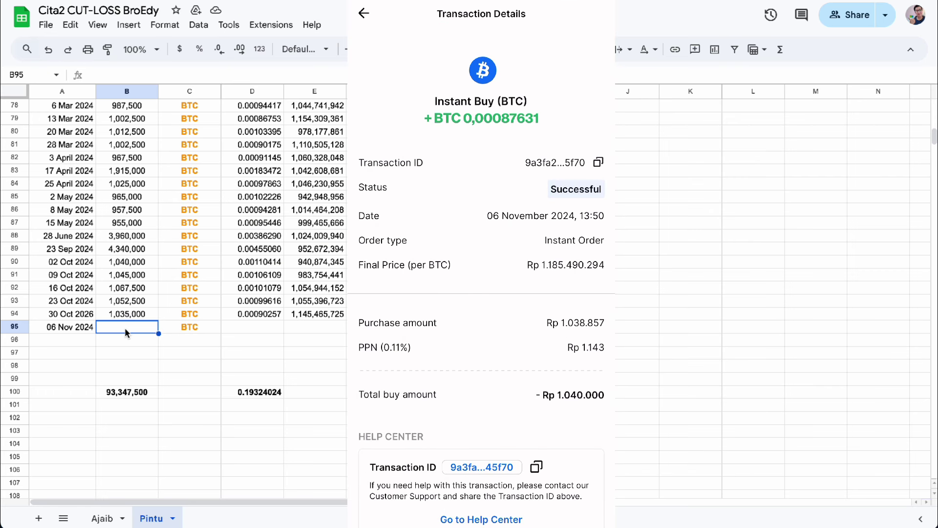
type("1,040")
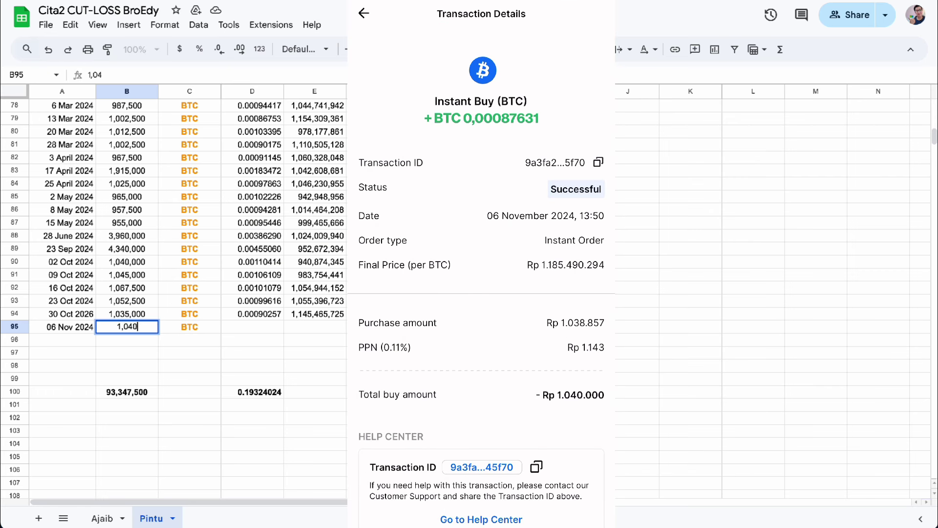
type(",000")
left_click(259, 327)
type("0.")
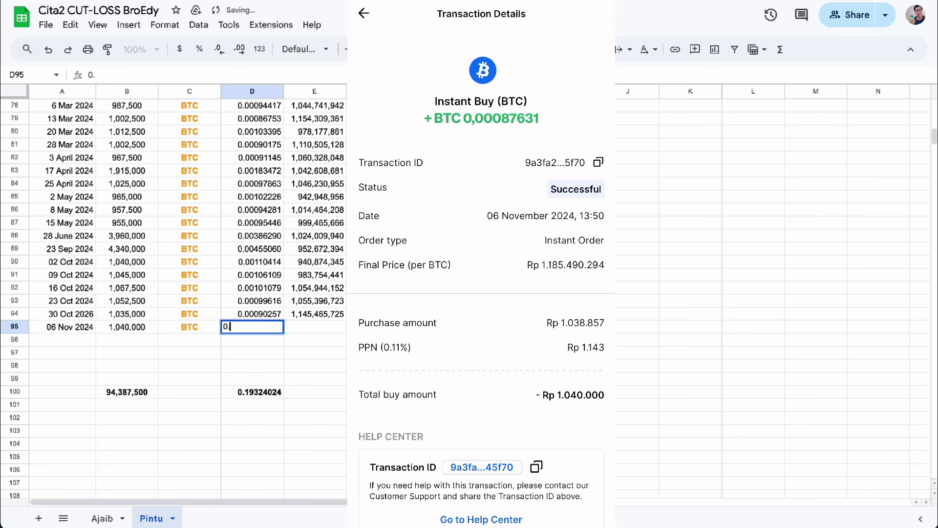
type("000876")
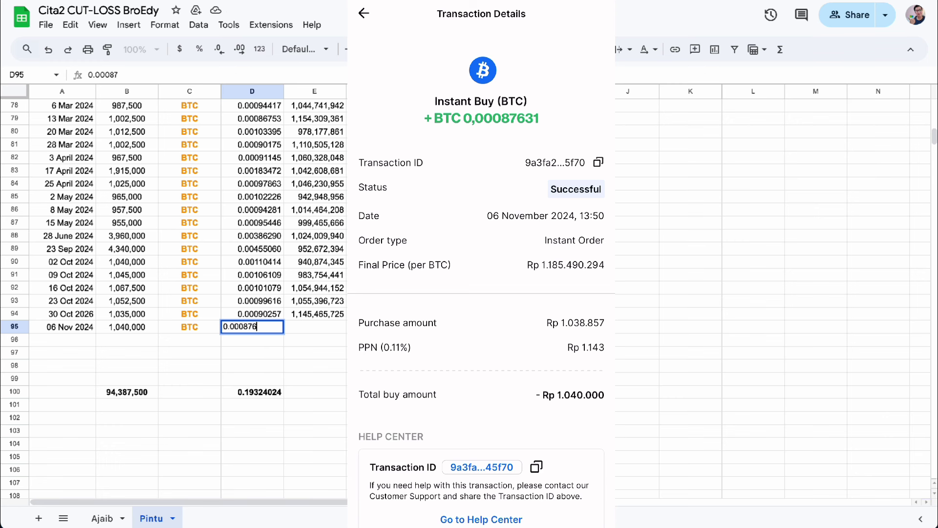
type("31")
left_click(306, 330)
left_click(272, 332)
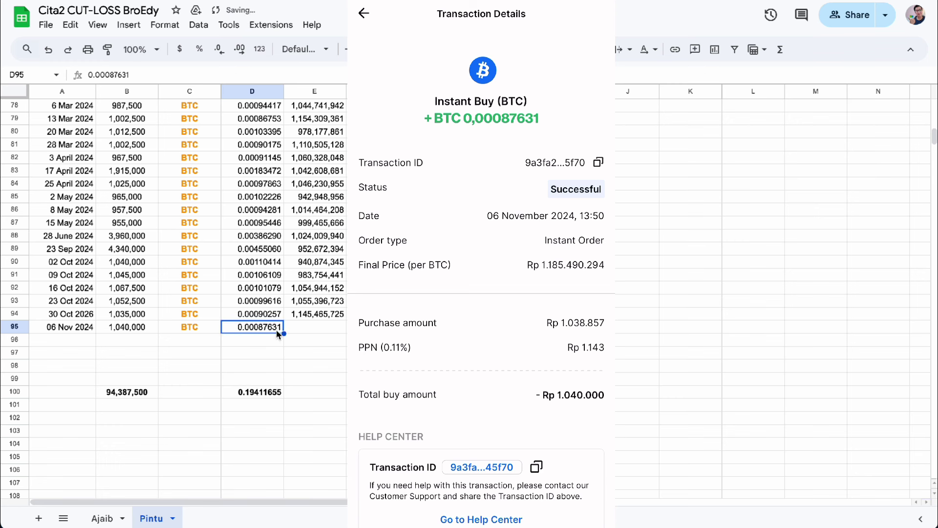
Enter the BTC purchase price 1,185,490,294 in E95
left_click(303, 332)
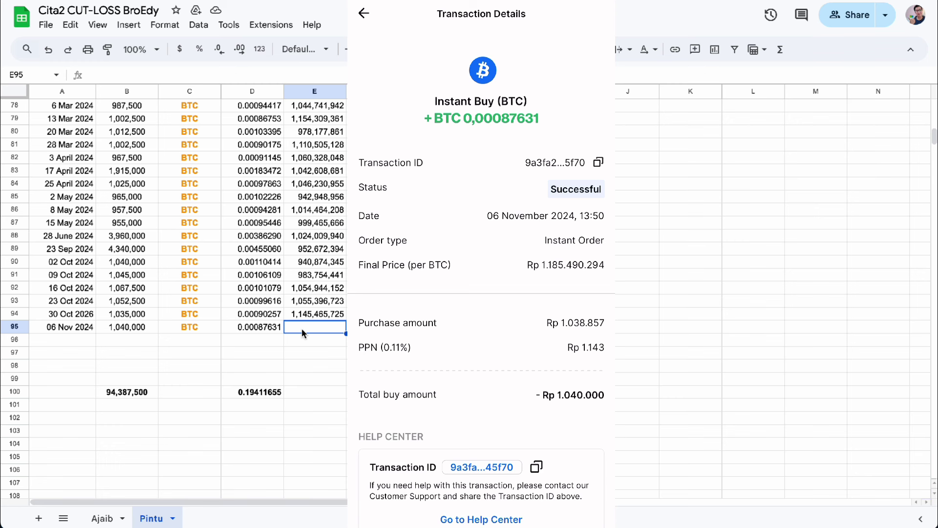
type("1,185")
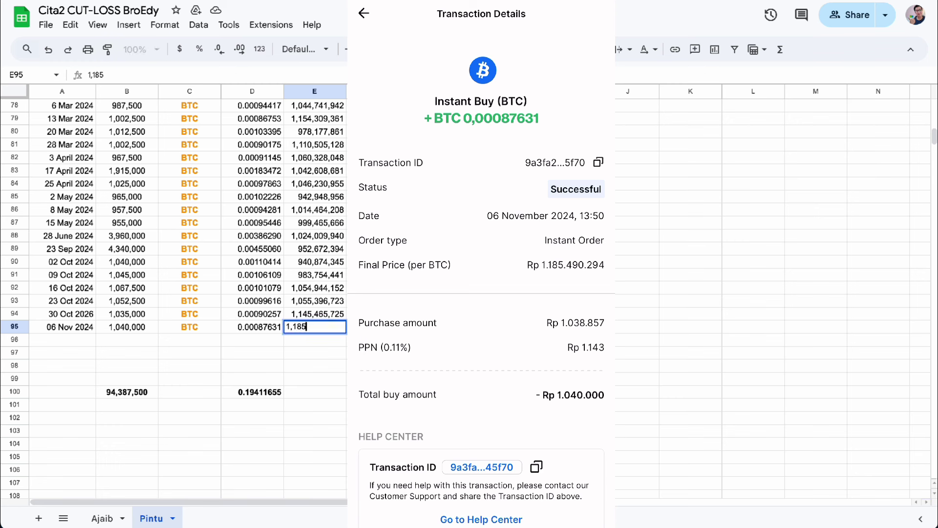
type(",490,294")
left_click(303, 350)
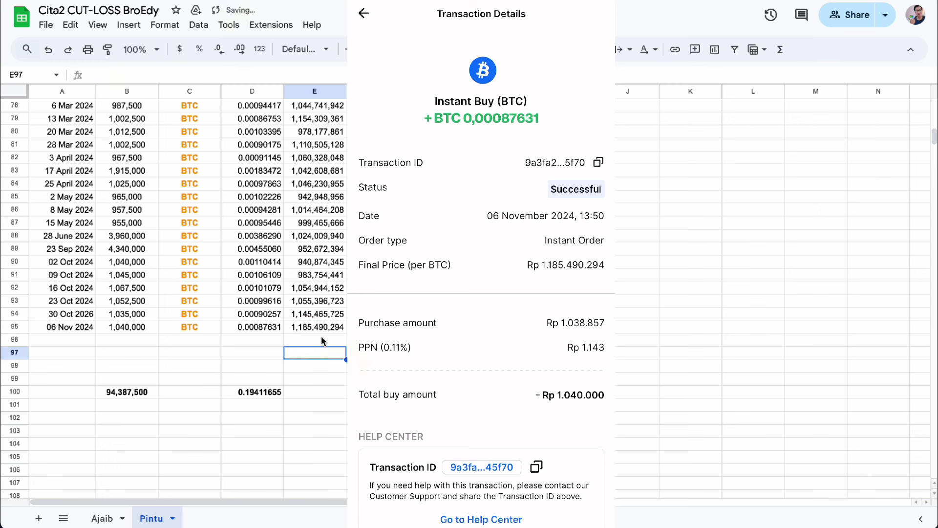
left_click(329, 330)
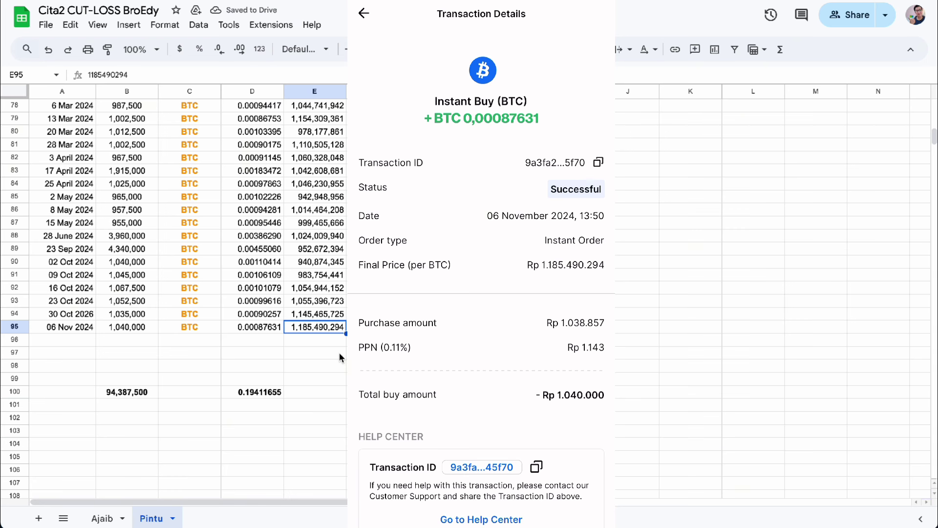
Select row 95 on the Pintu sheet and compare the 06 Nov 2024 entries and totals between the Ajaib and Pintu sheets
left_click(19, 327)
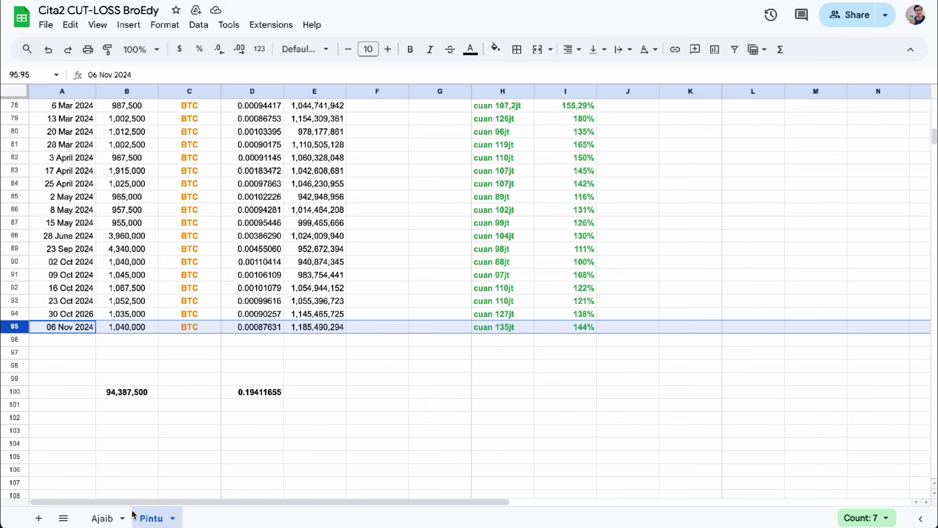
left_click(111, 520)
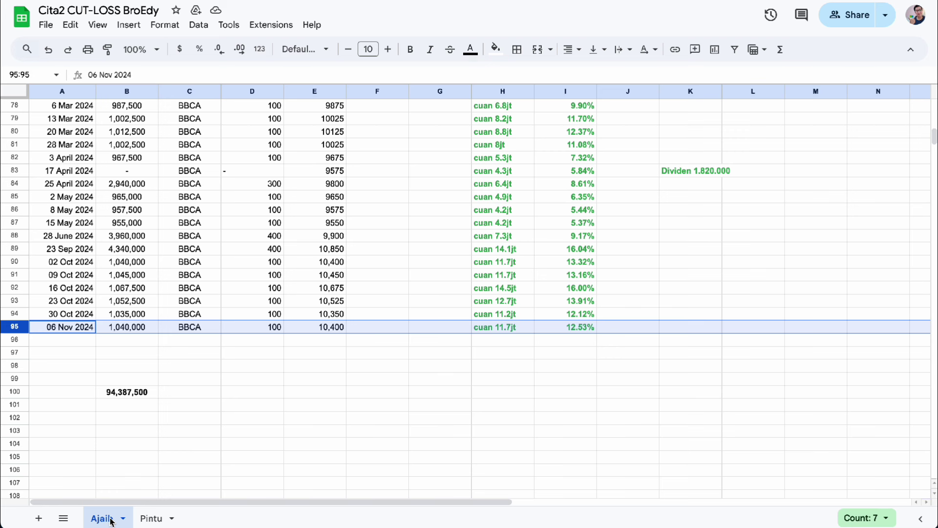
left_click(155, 519)
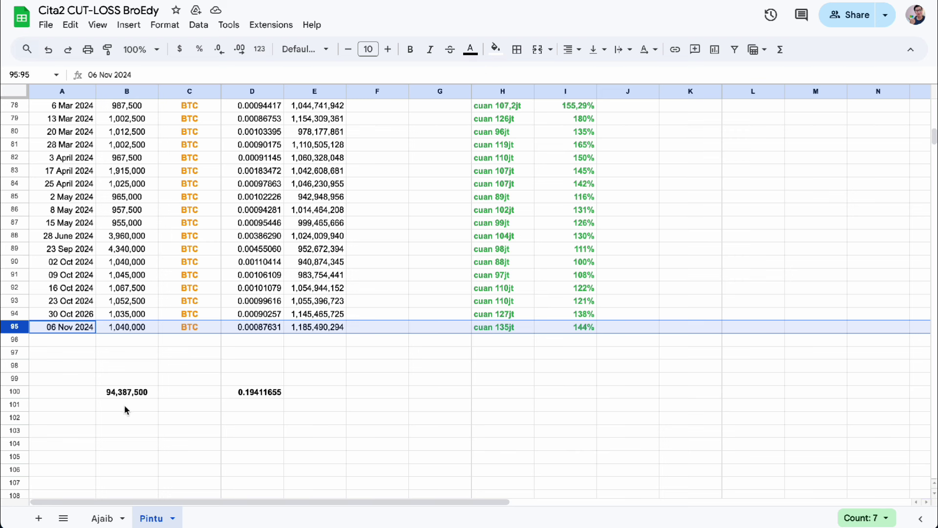
left_click(104, 517)
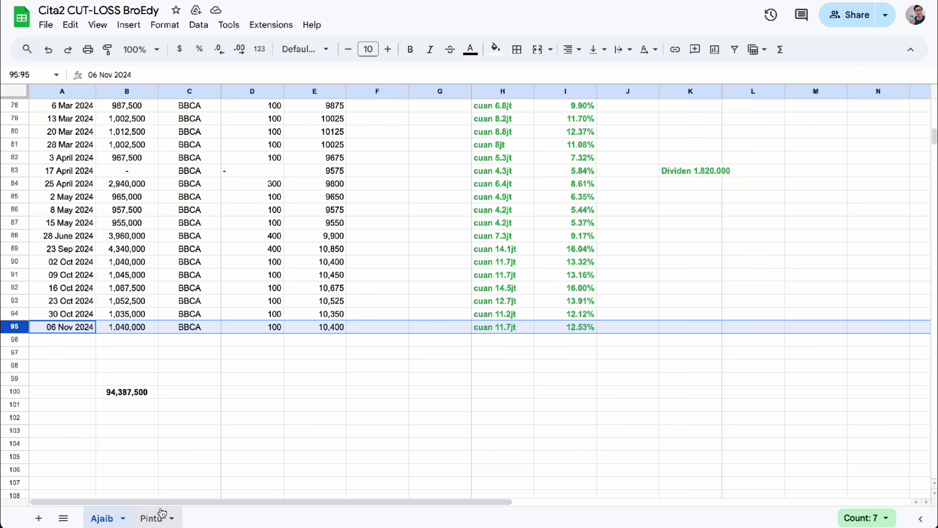
left_click(157, 517)
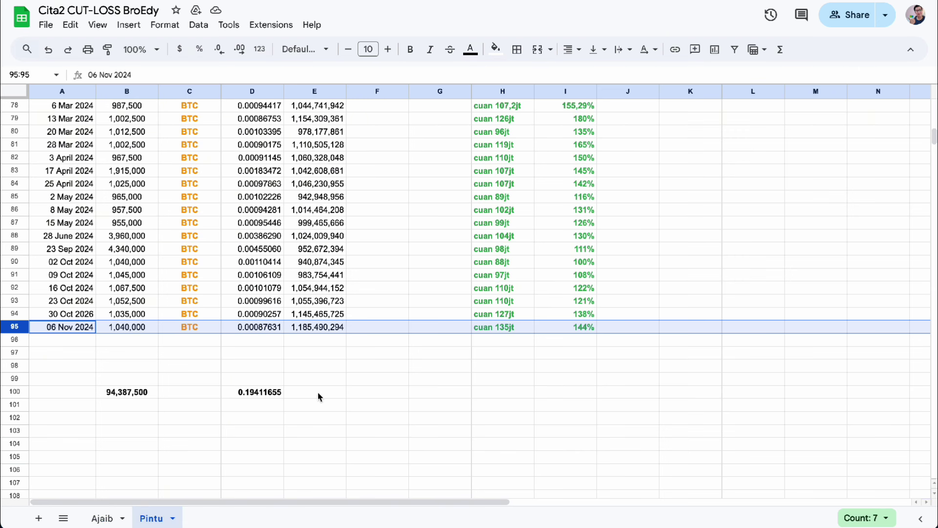